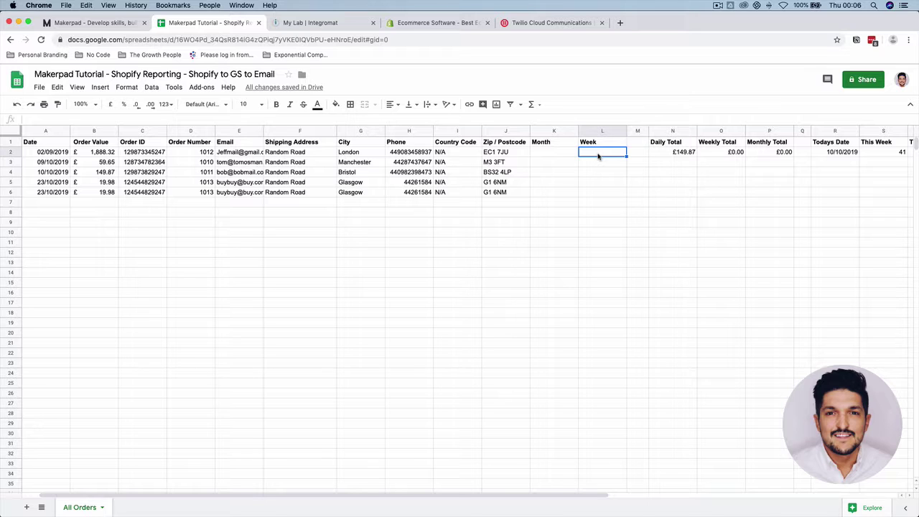
Enter the formula =ARRAYFORMULA(IF(ISBLANK(A2) ," ", WEEKNUM(A2))) in cell L2 of the Week column.
text(=array)
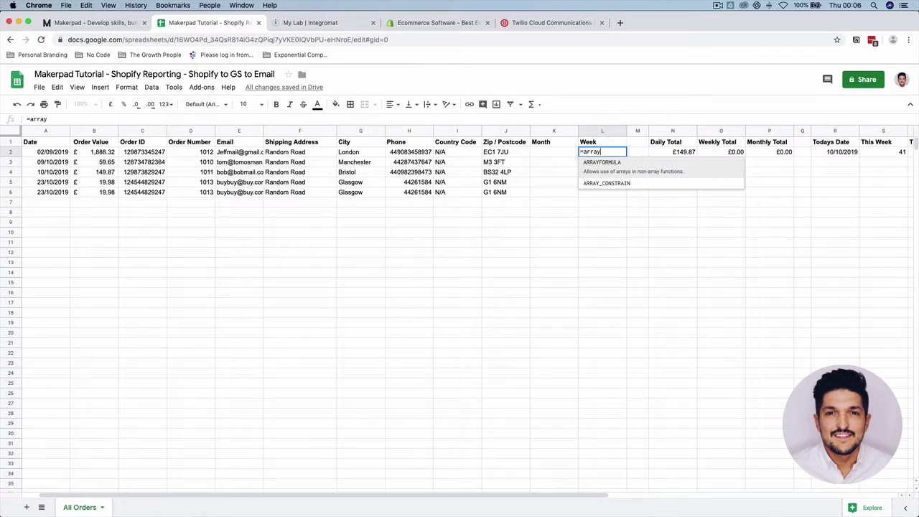
key(Tab)
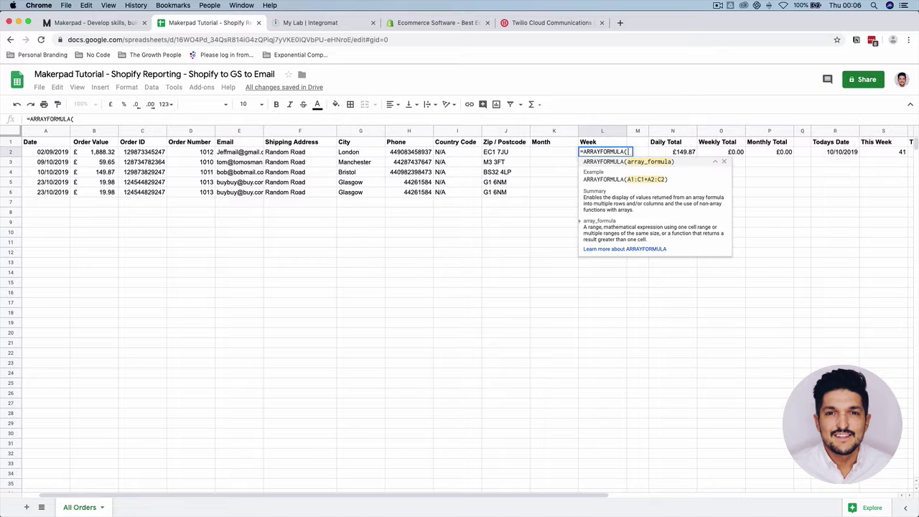
text(IF)
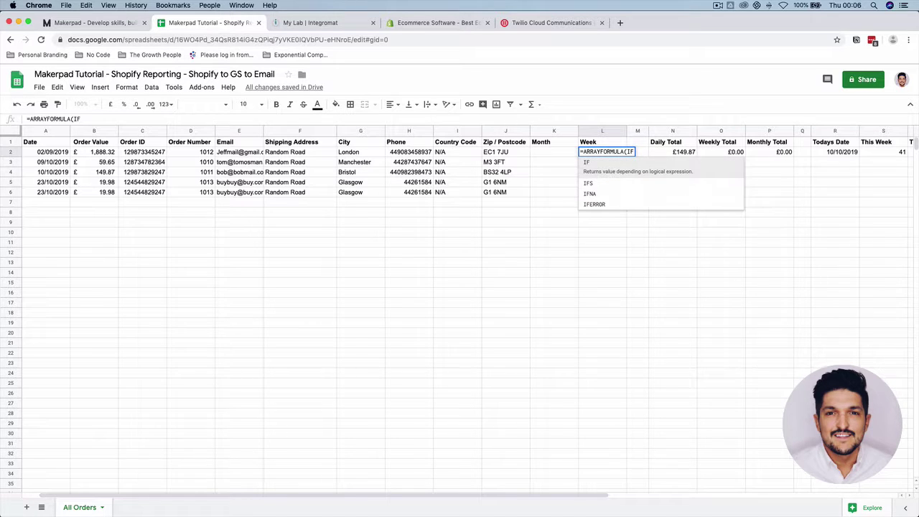
text((ISBLANK()
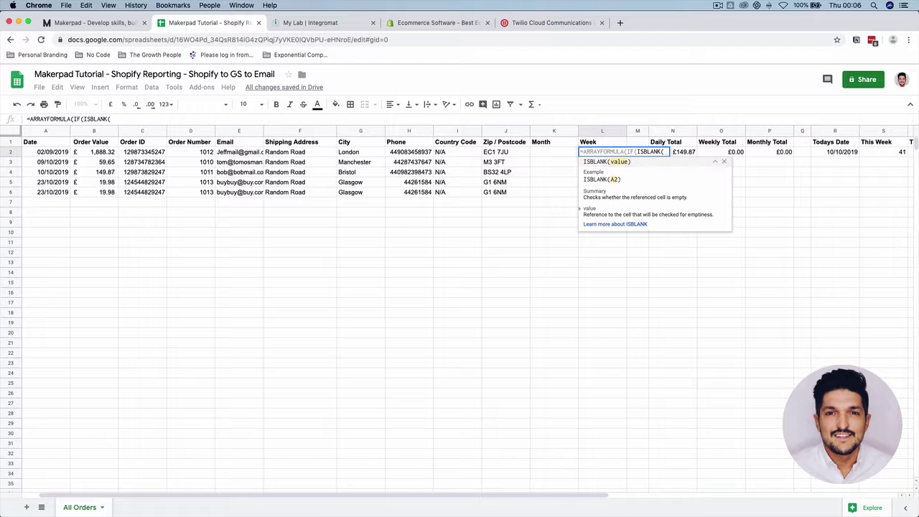
text(A2)
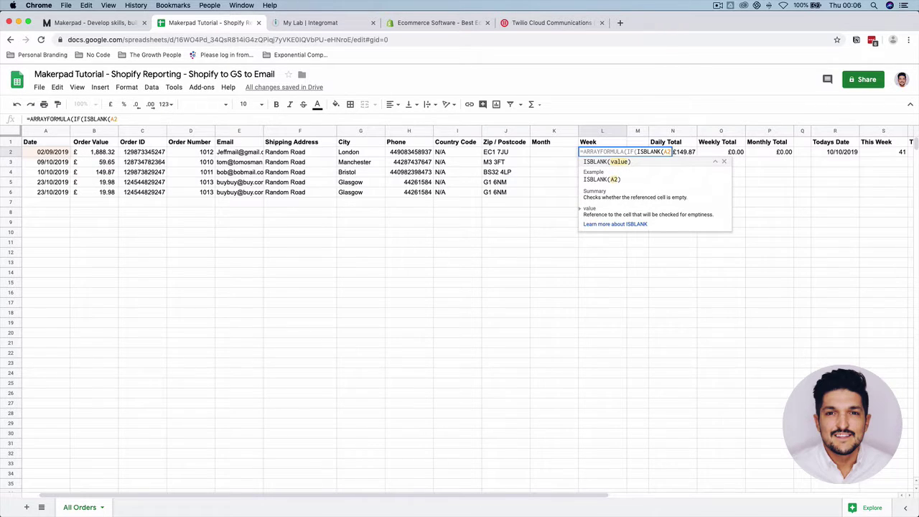
text(),)
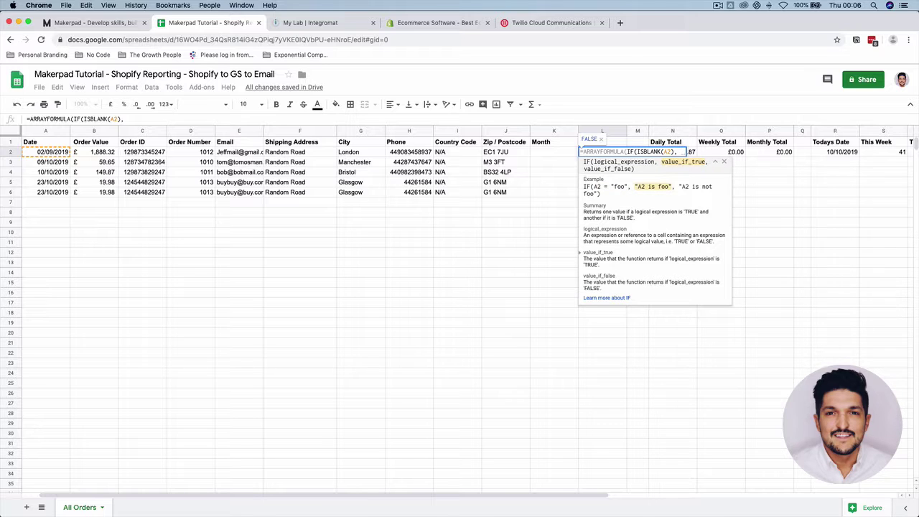
key(BackSpace)
key(BackSpace)
text(,)
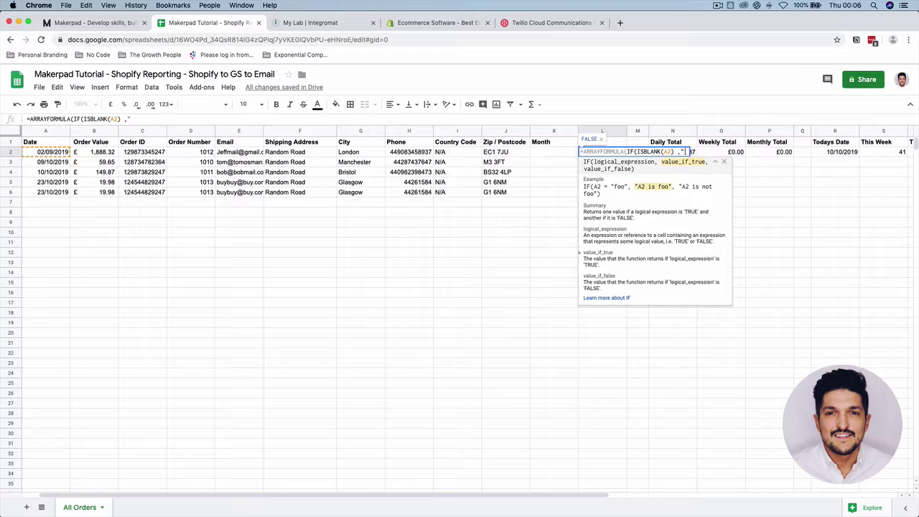
text(" ",)
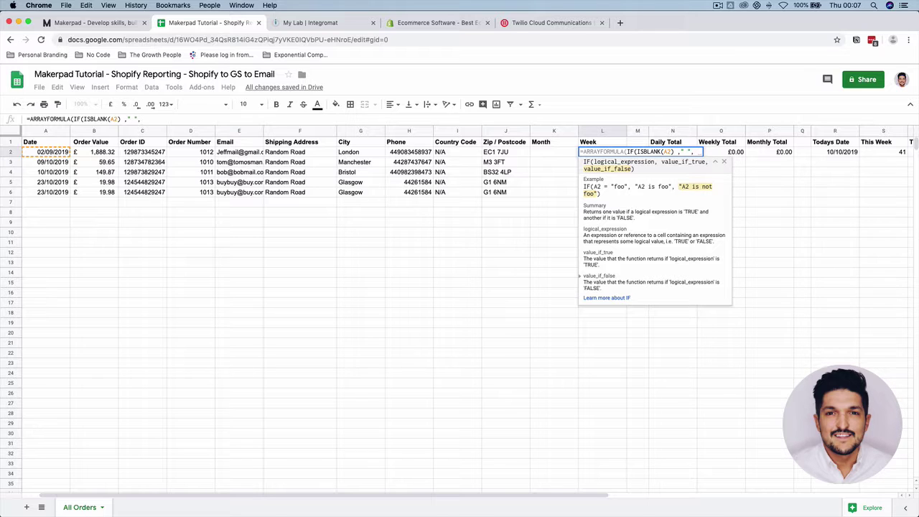
text(week)
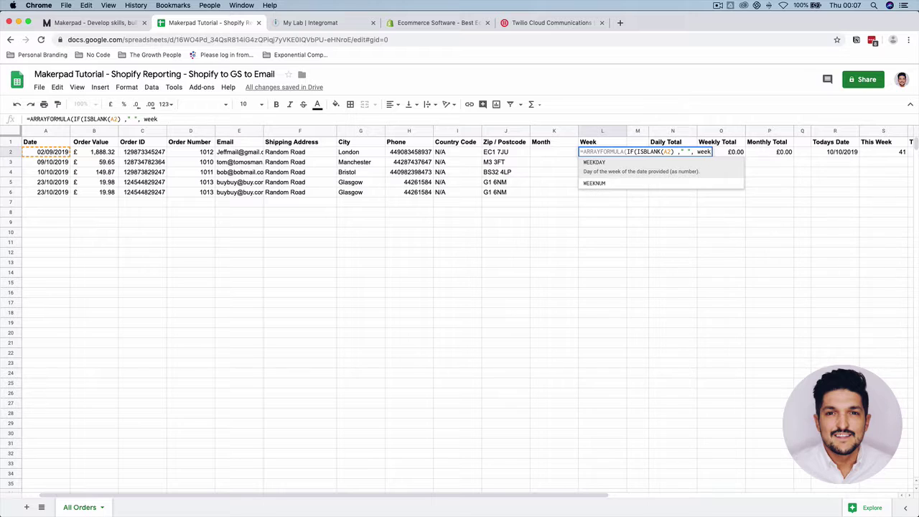
key(Down)
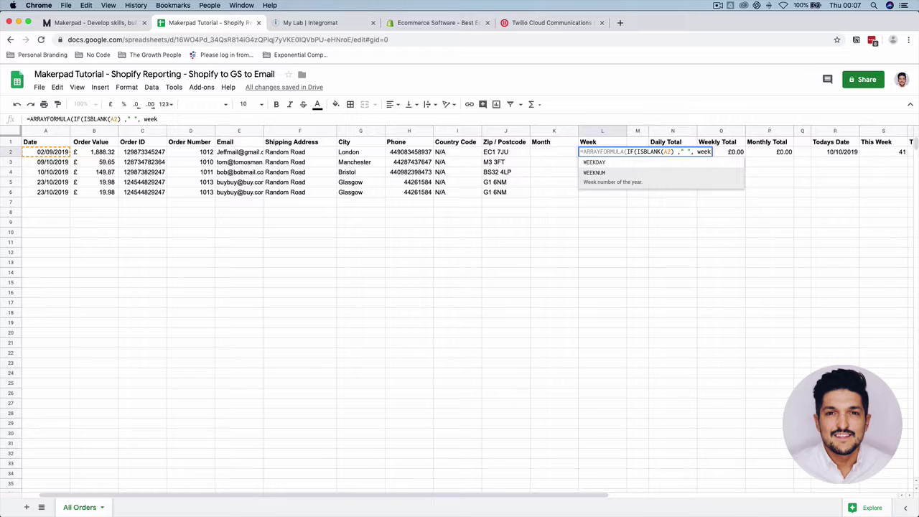
key(Tab)
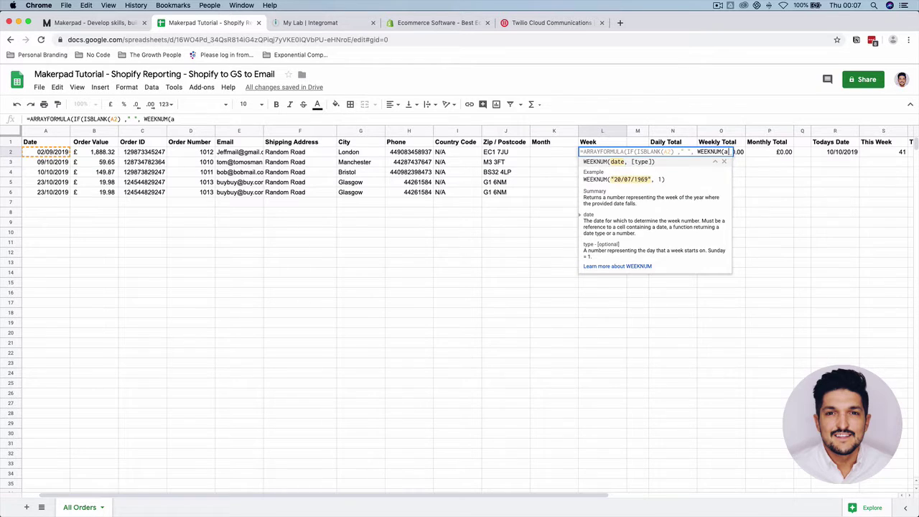
text(A2))))
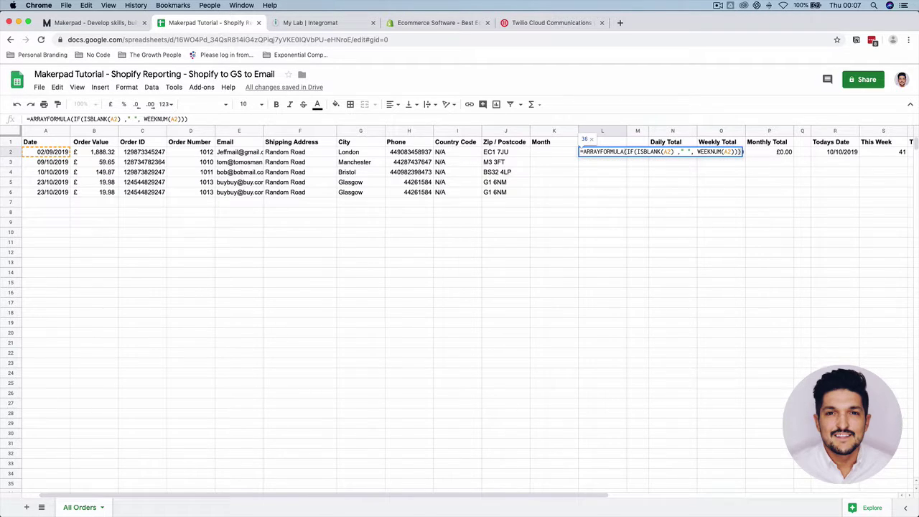
key(Return)
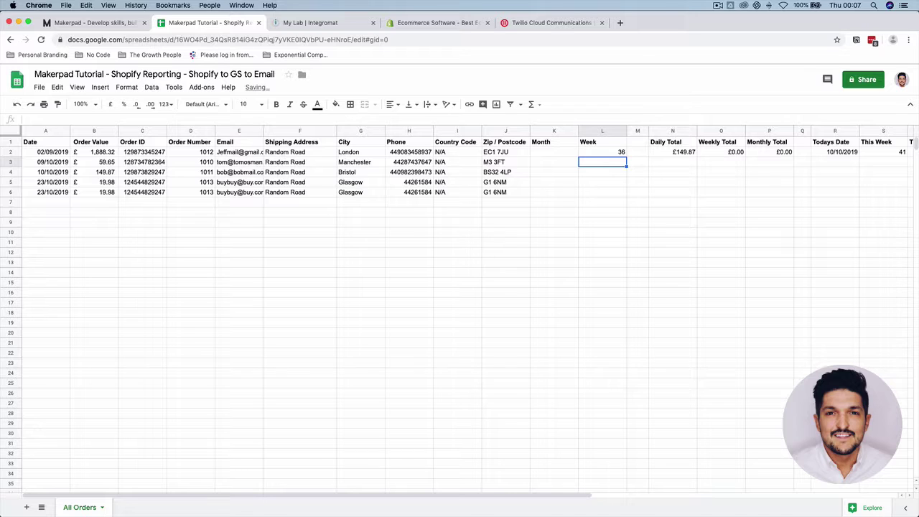
Fill the week-number formula from L2 down the Week column, through the order rows and well into the empty rows below.
click(607, 153)
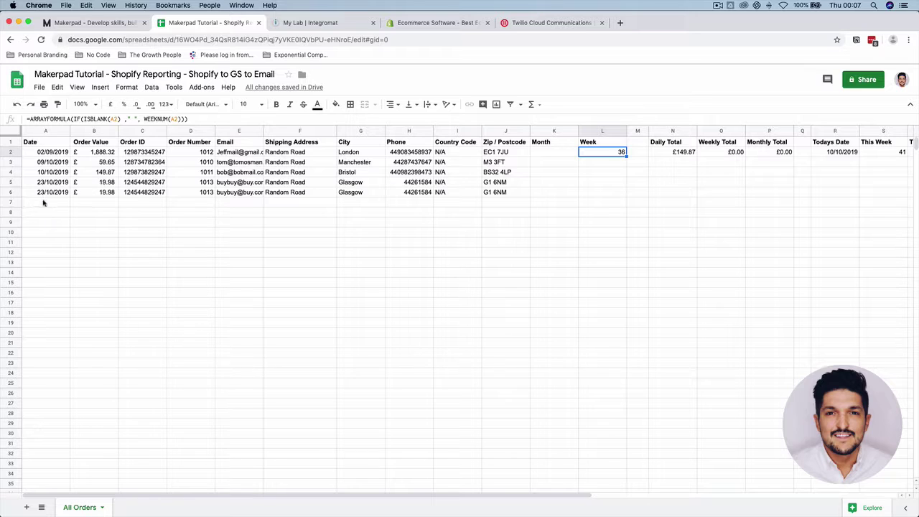
click(622, 161)
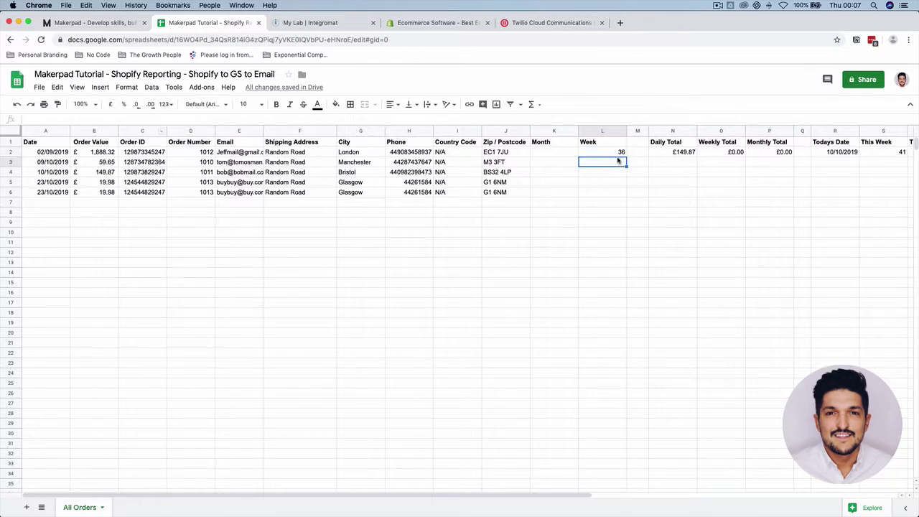
click(623, 153)
drag(628, 153, 626, 192)
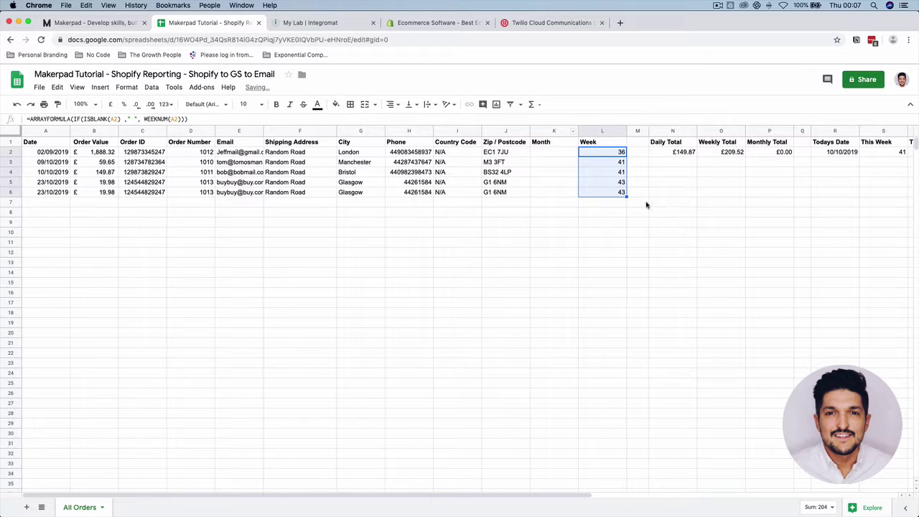
drag(626, 194, 630, 394)
click(638, 232)
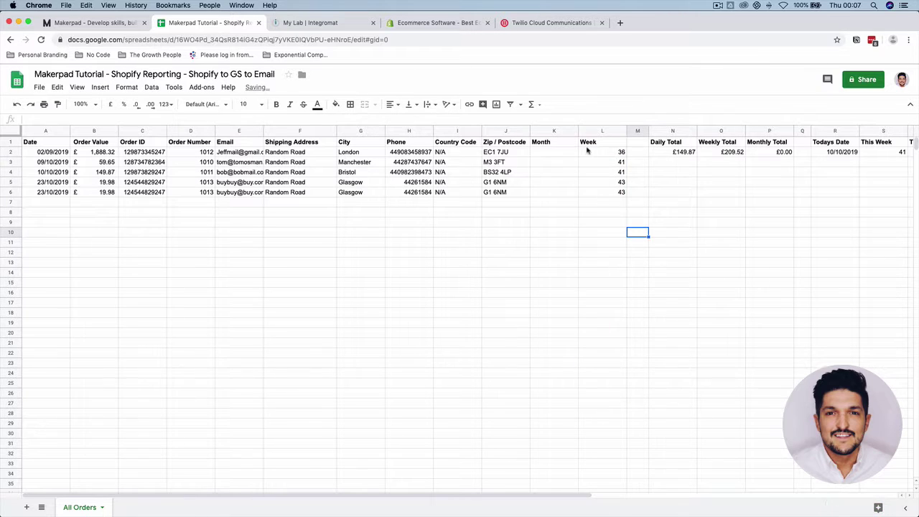
click(595, 152)
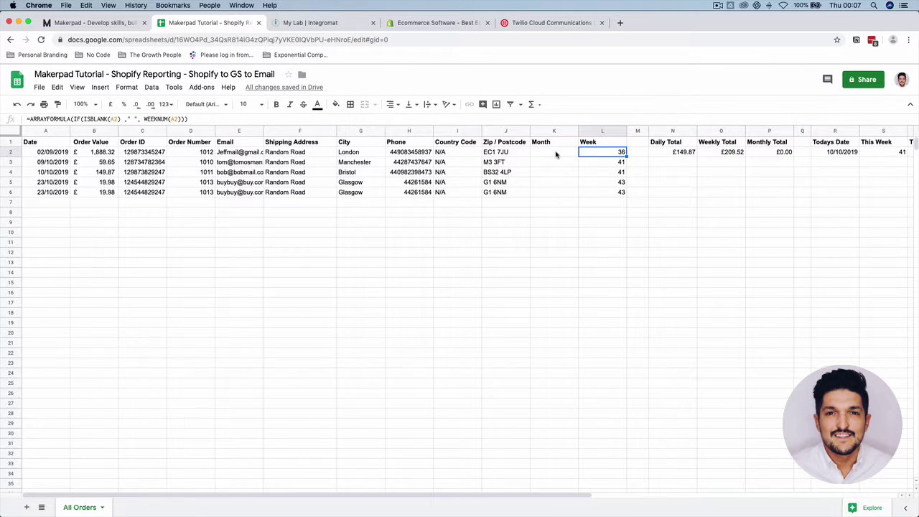
Enter the formula =ARRAYFORMULA(IF(ISBLANK(A2) ," ", MONTH(A2))) in cell K2 of the Month column.
click(557, 153)
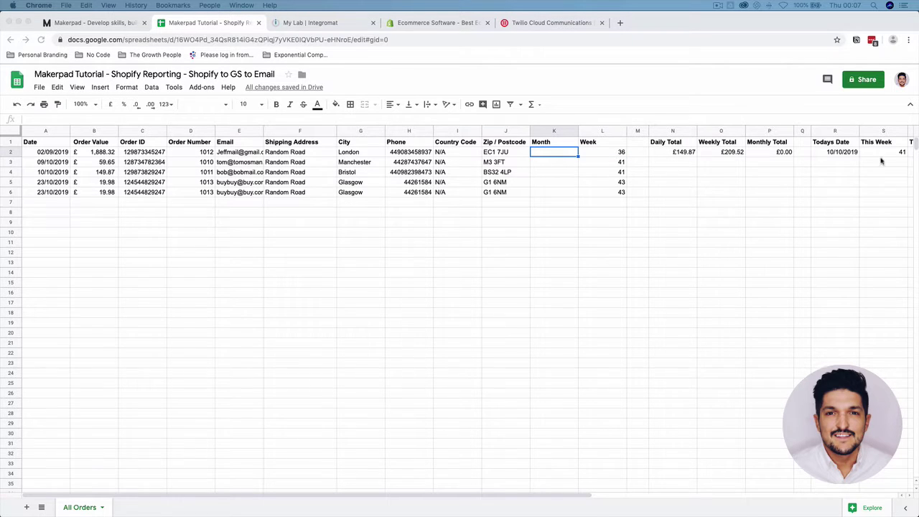
click(561, 158)
text(=array)
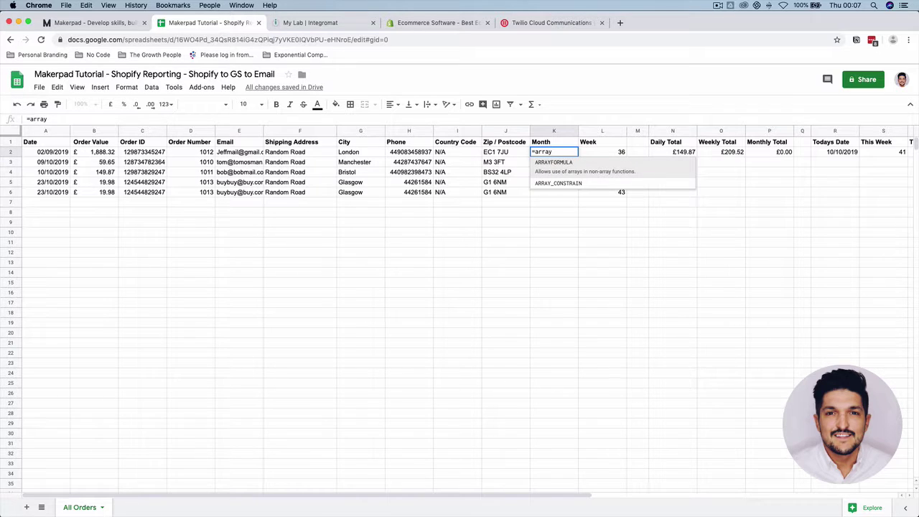
key(Tab)
text((I)
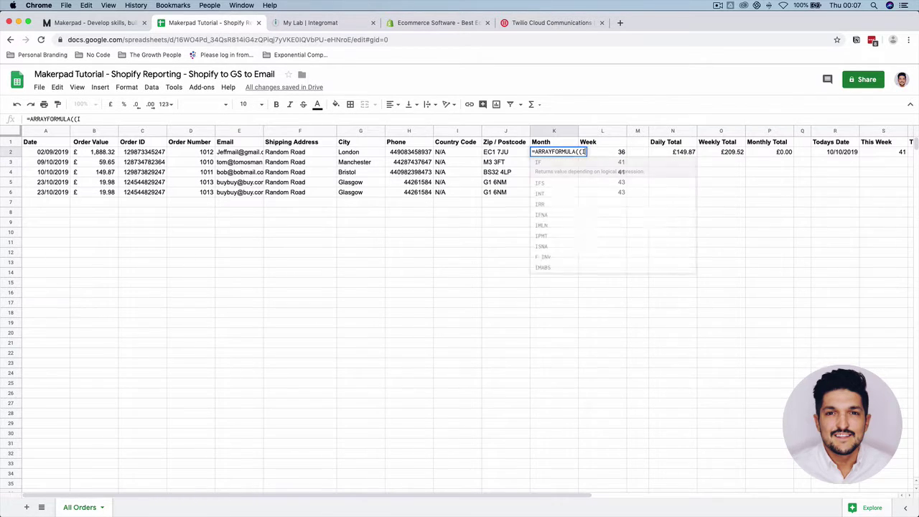
key(BackSpace)
key(BackSpace)
text(IF)
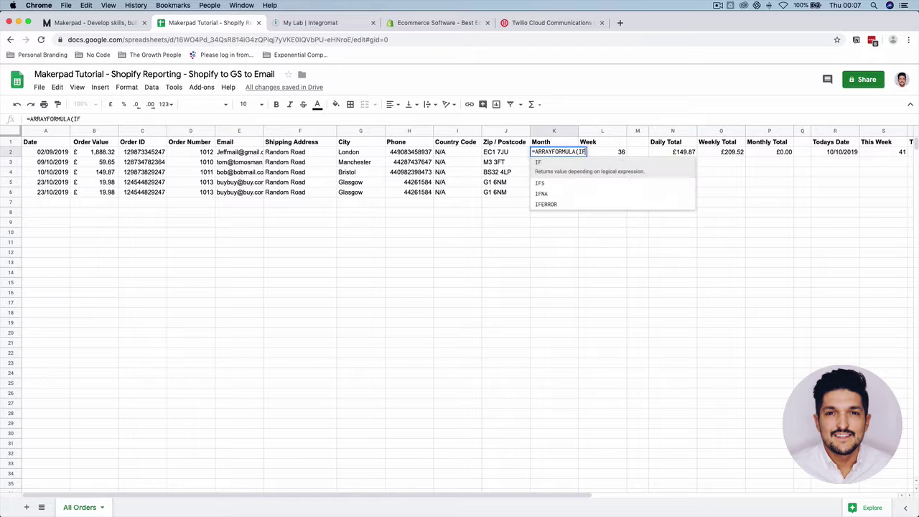
text((isblan)
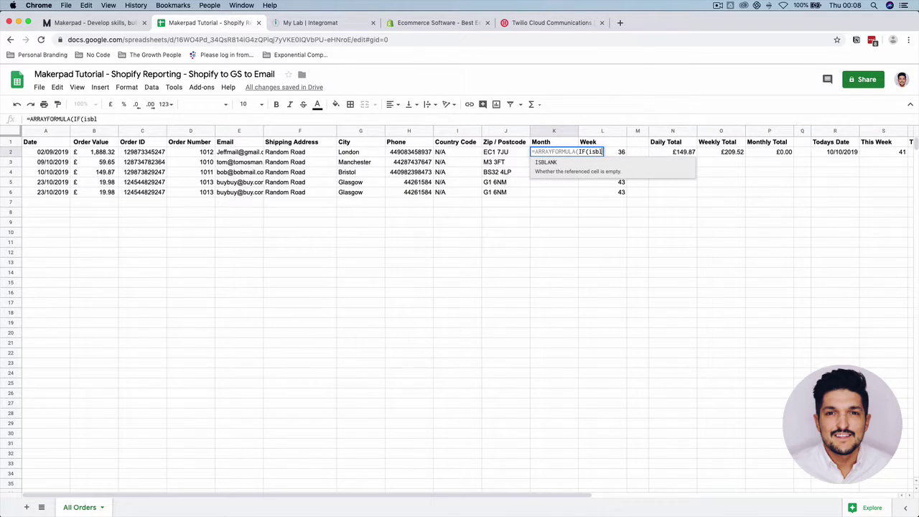
key(Tab)
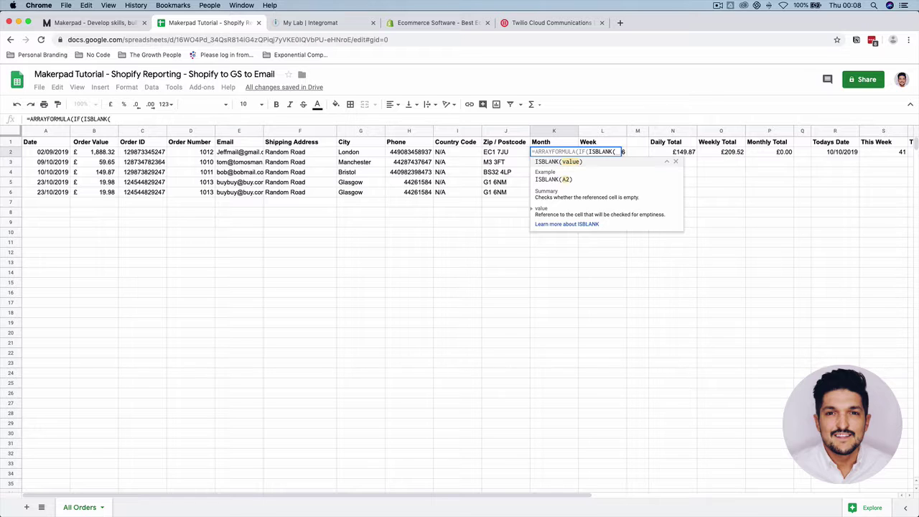
text(A2)
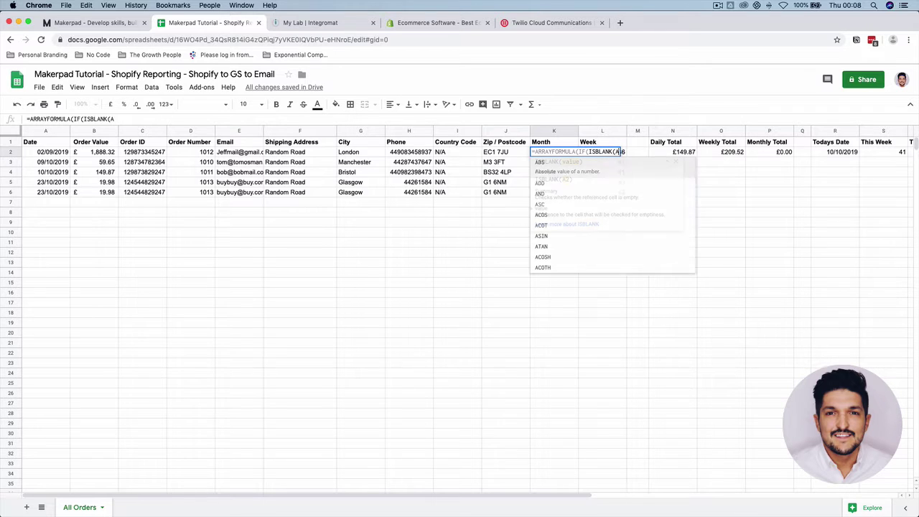
text() ,)
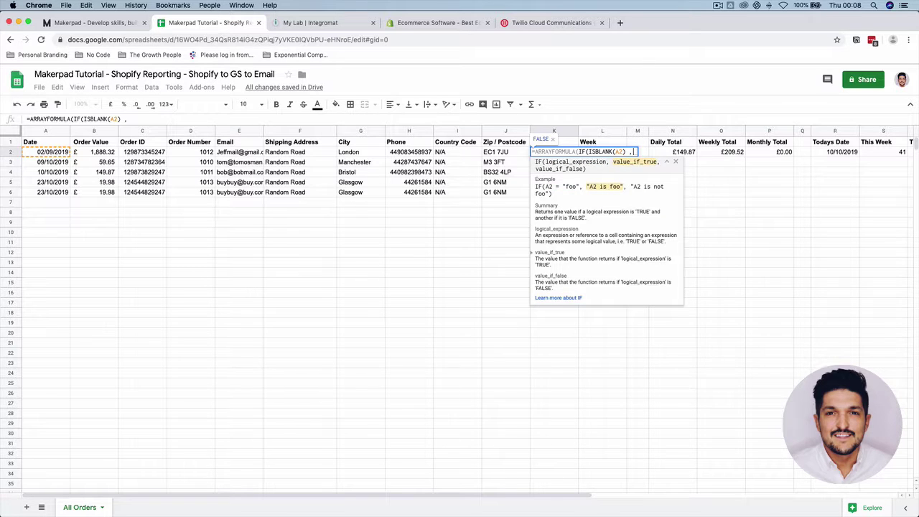
text(" ")
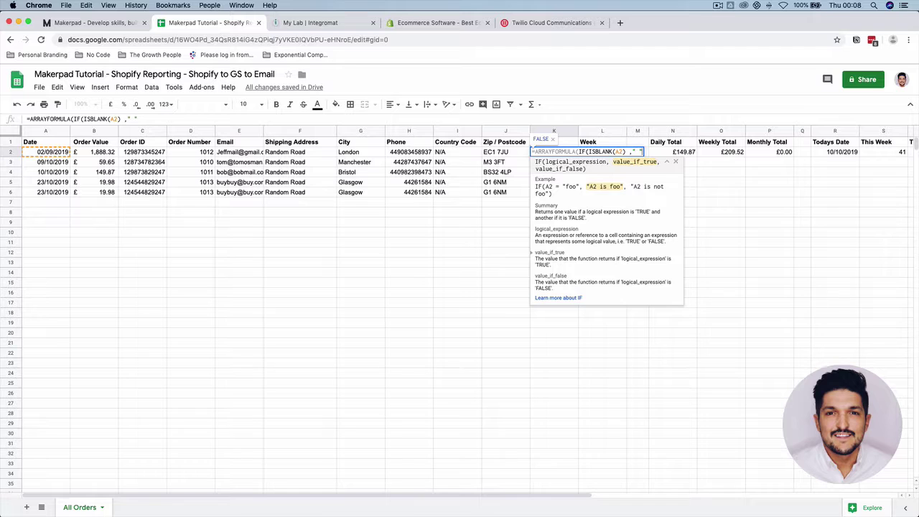
text(, )
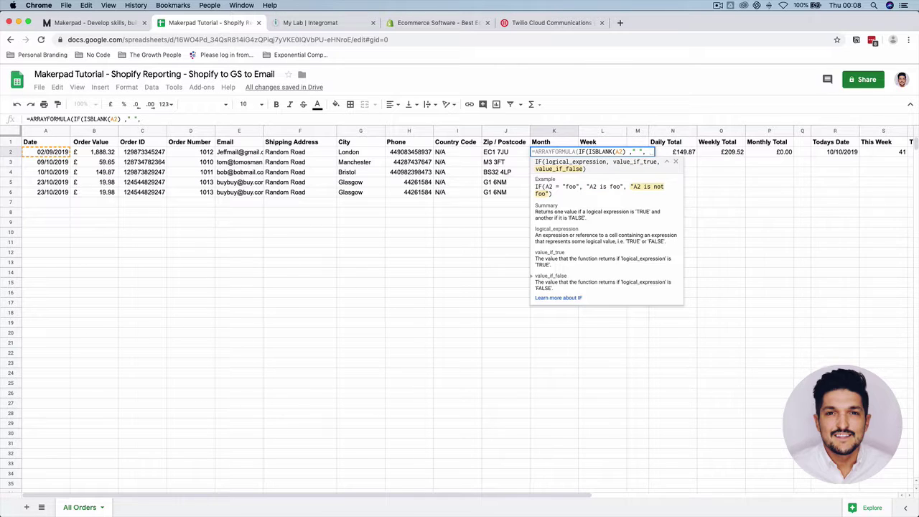
text(MONTH)
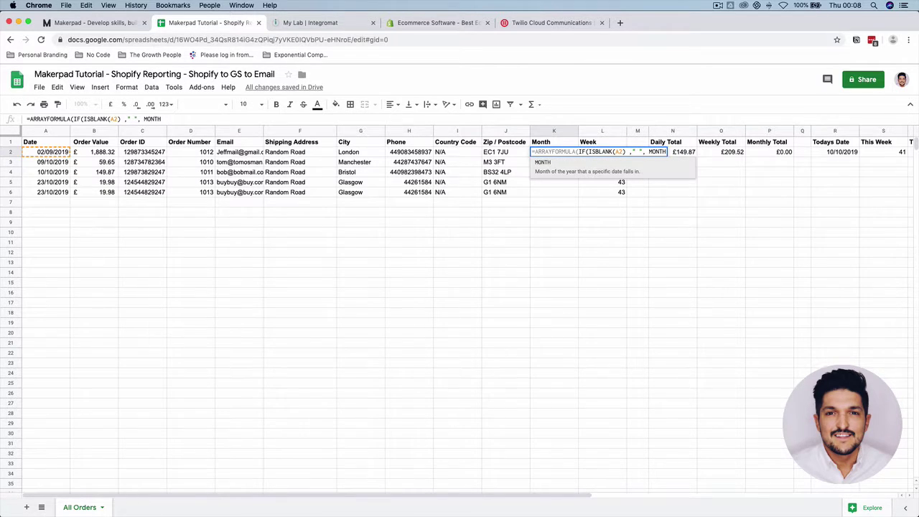
text(()
text(A2))))
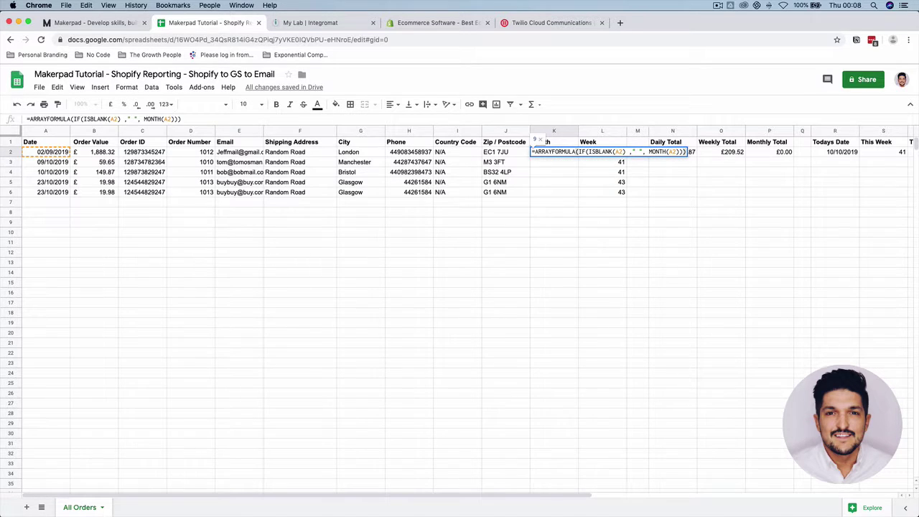
key(Return)
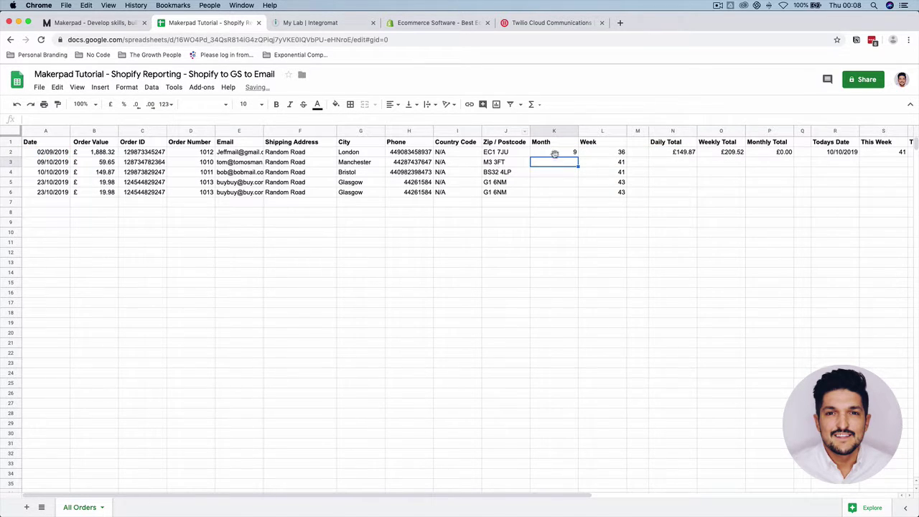
Fill the month formula from K2 down the Month column, through the order rows and well into the empty rows below.
click(554, 153)
drag(577, 157, 560, 197)
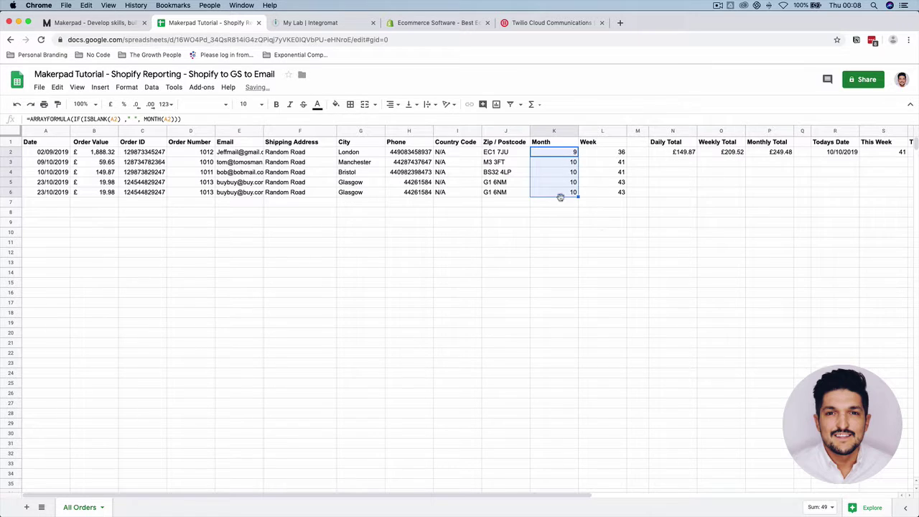
click(561, 205)
click(571, 192)
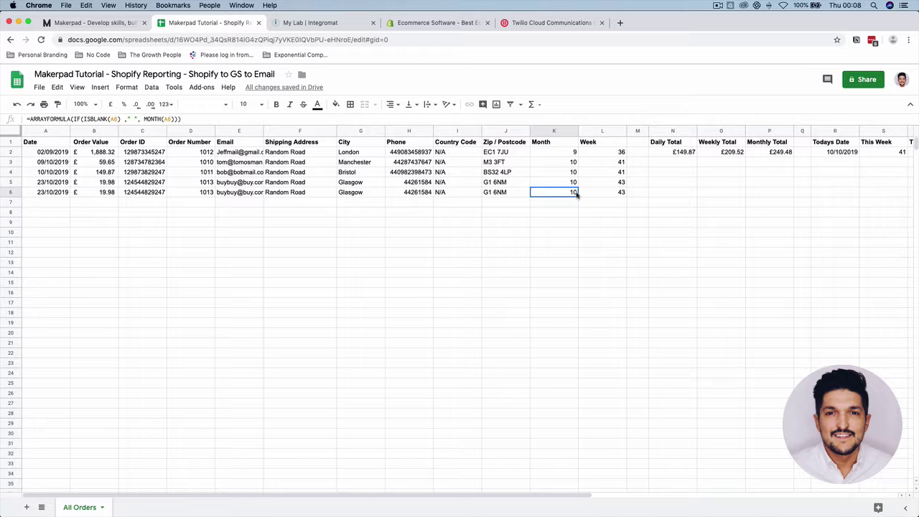
drag(569, 153, 588, 439)
click(565, 216)
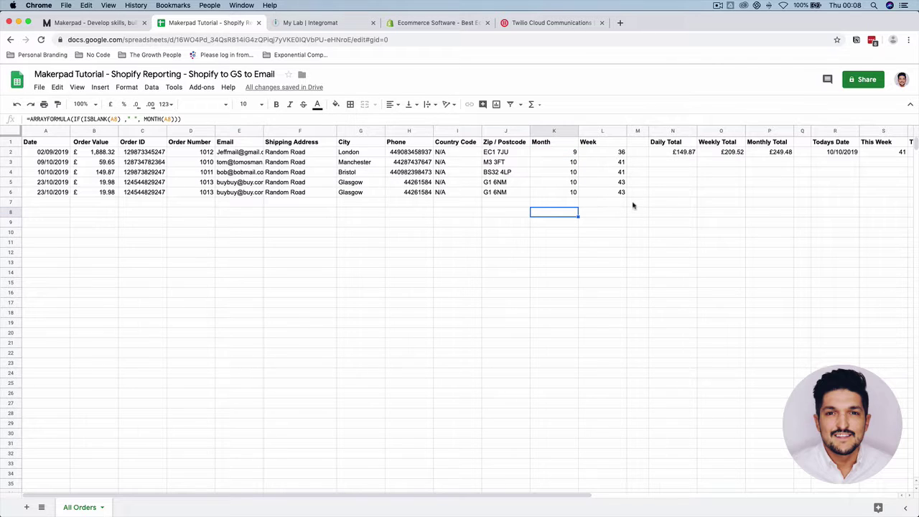
Enter the test date 23/10/2019 in A7, the first empty cell of the Date column.
click(40, 201)
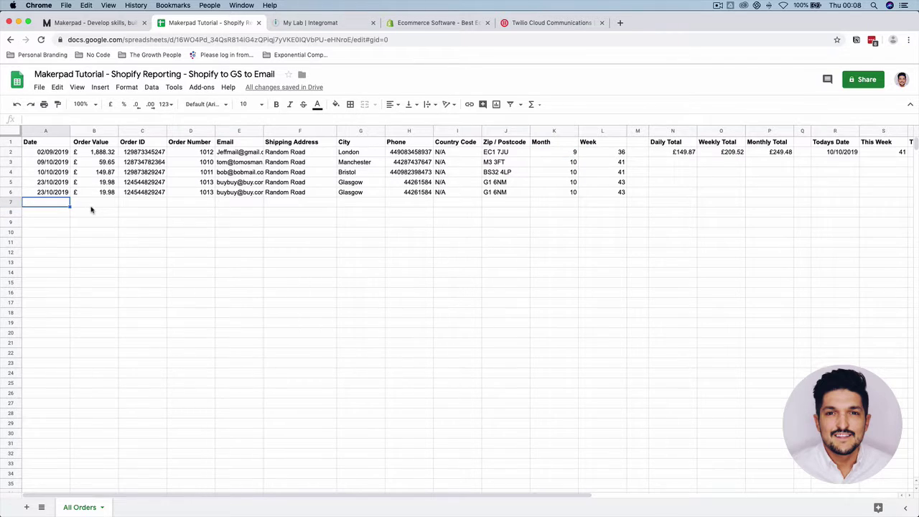
text(23/10/2019)
key(Return)
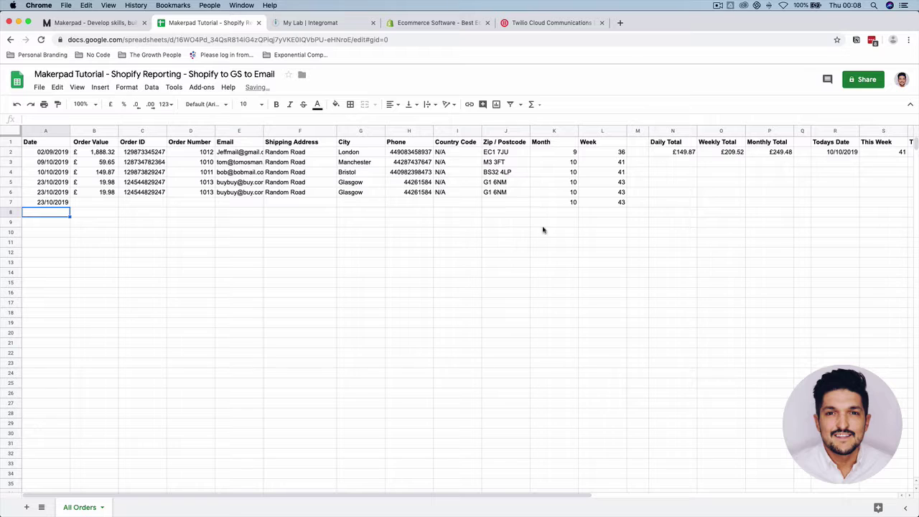
Clear the test date from cell A7.
click(36, 206)
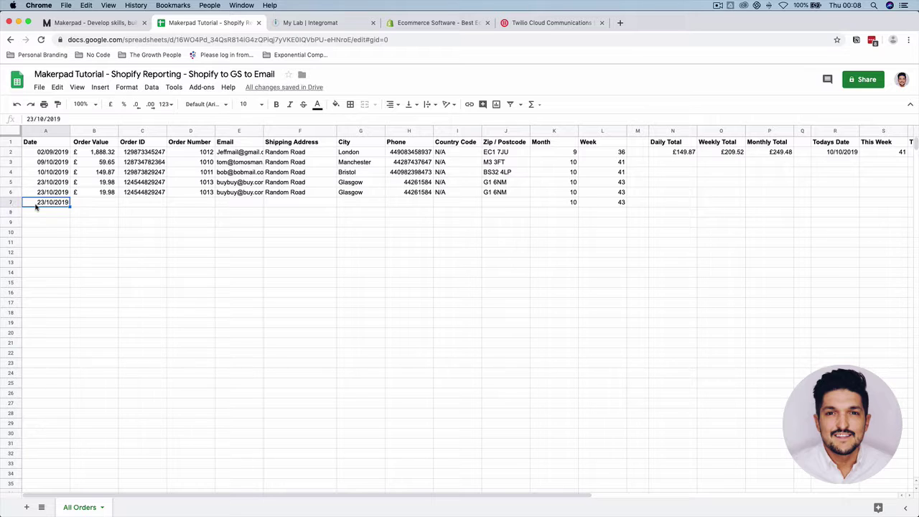
key(Delete)
click(61, 222)
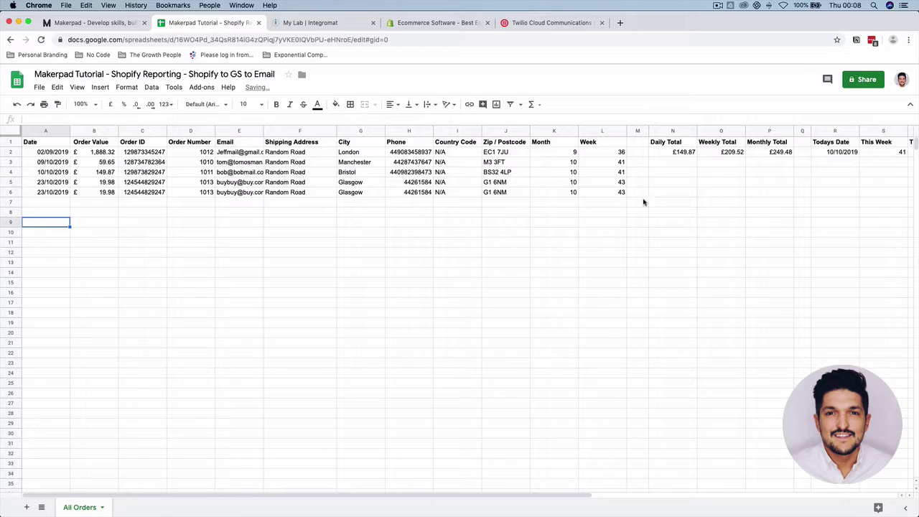
click(670, 186)
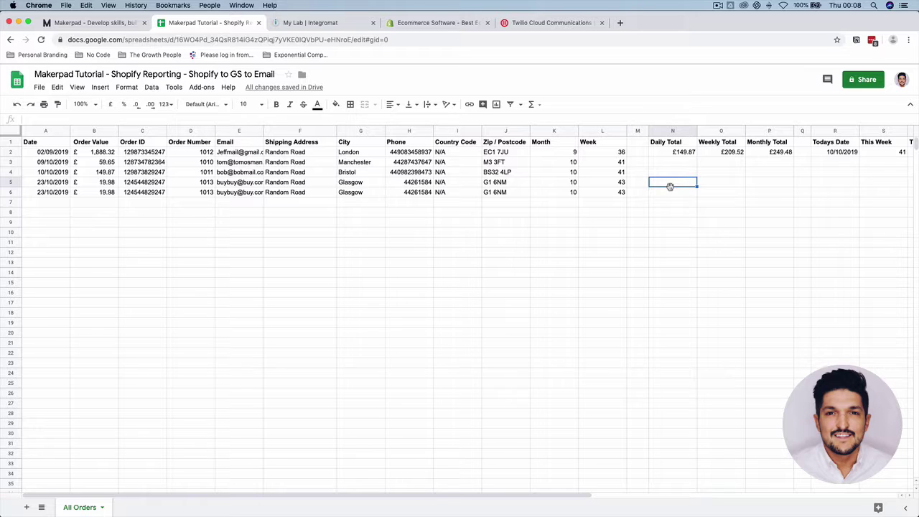